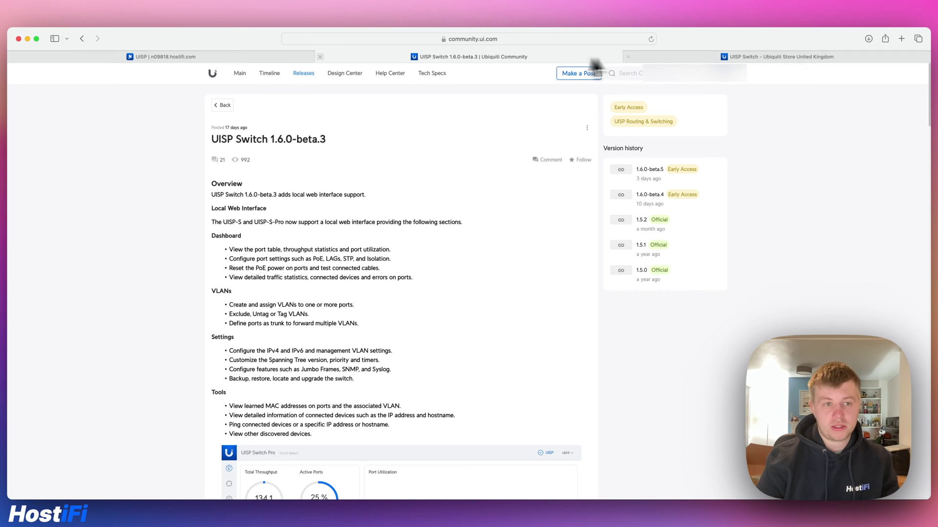
- Switch to the UISP Network tab showing the Devices list with the UISP-S 71E switch
{"action": "left_click", "coordinate": [284, 56]}
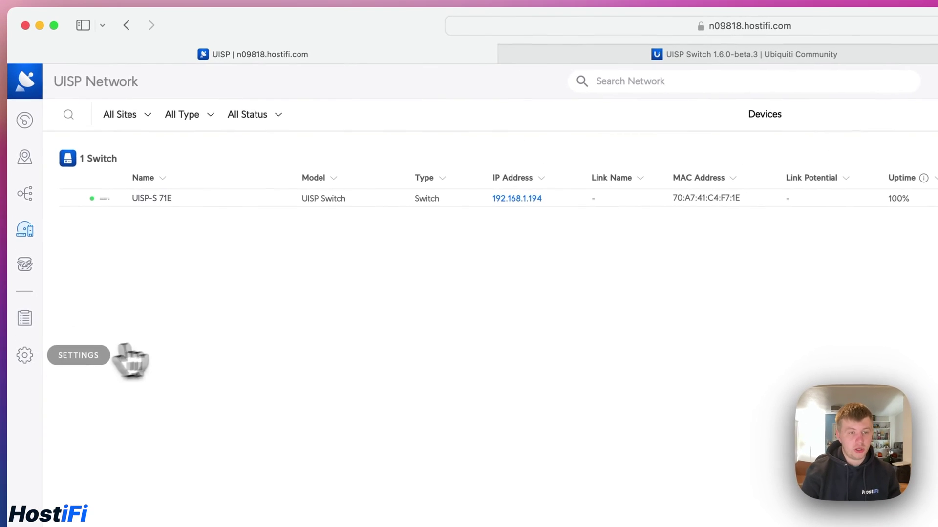
- In Settings > Updates, expand Available Firmware and switch on Download Beta Firmware
{"action": "left_click", "coordinate": [25, 355]}
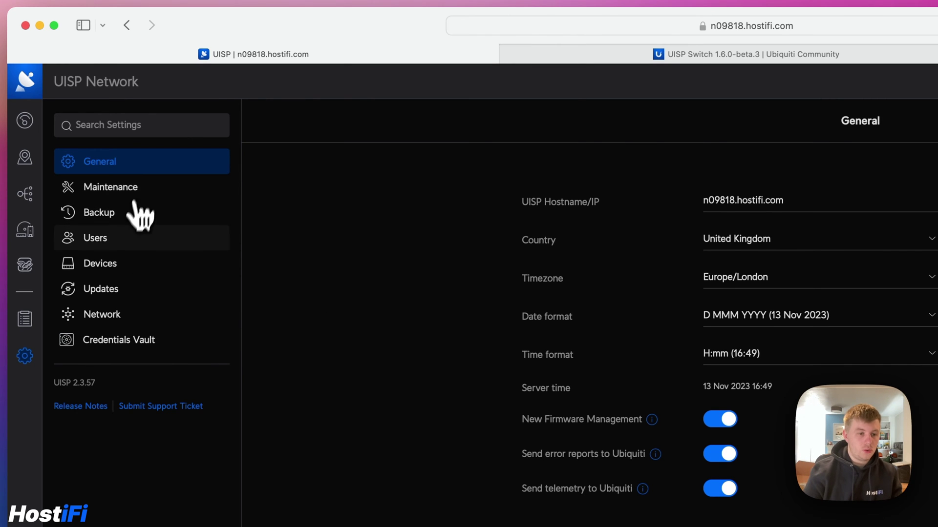
{"action": "left_click", "coordinate": [116, 289]}
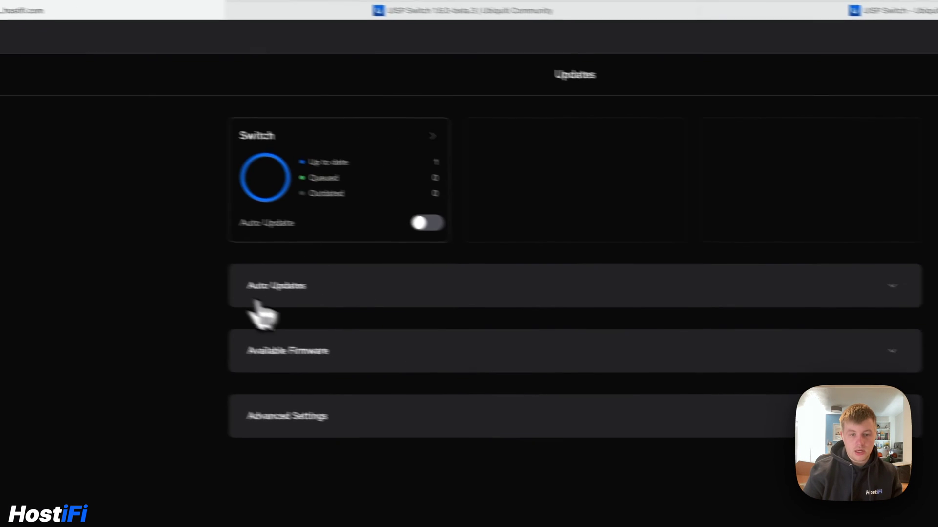
{"action": "left_click", "coordinate": [617, 410]}
{"action": "scroll", "coordinate": [314, 336], "scroll_direction": "down", "scroll_amount": 2}
{"action": "scroll", "coordinate": [314, 337], "scroll_direction": "down", "scroll_amount": 1}
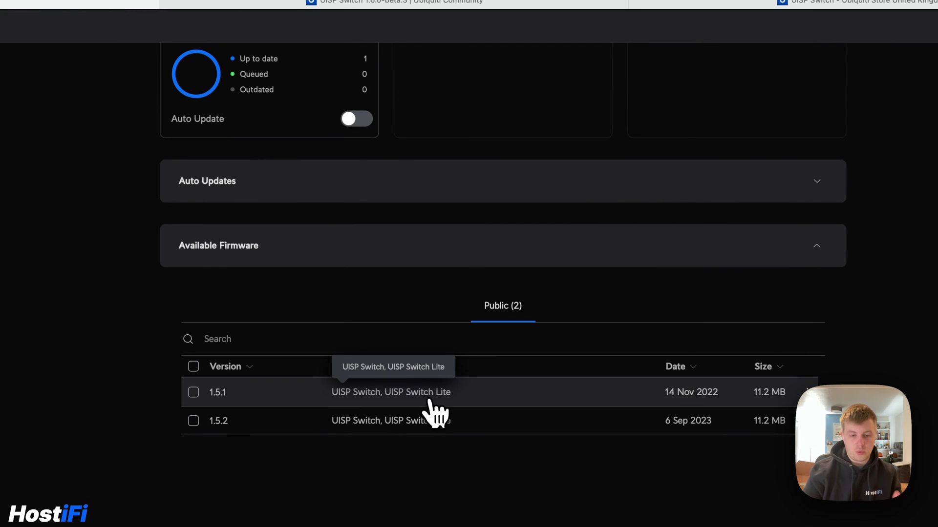
{"action": "scroll", "coordinate": [434, 413], "scroll_direction": "down", "scroll_amount": 5}
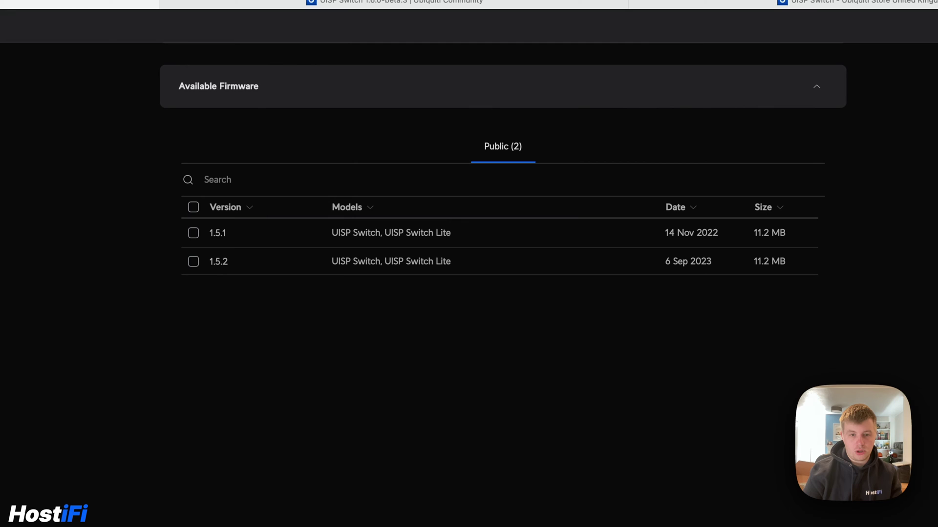
{"action": "scroll", "coordinate": [411, 381], "scroll_direction": "down", "scroll_amount": 6}
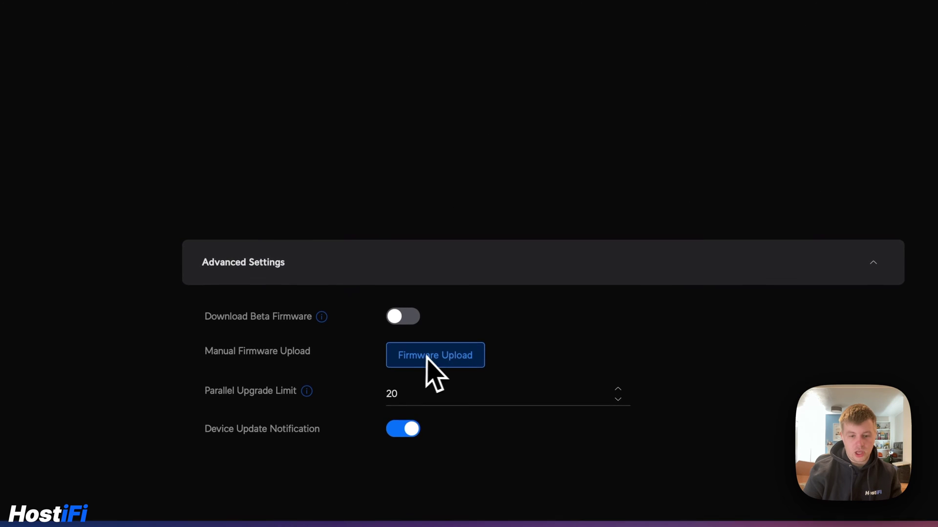
{"action": "left_click", "coordinate": [408, 322]}
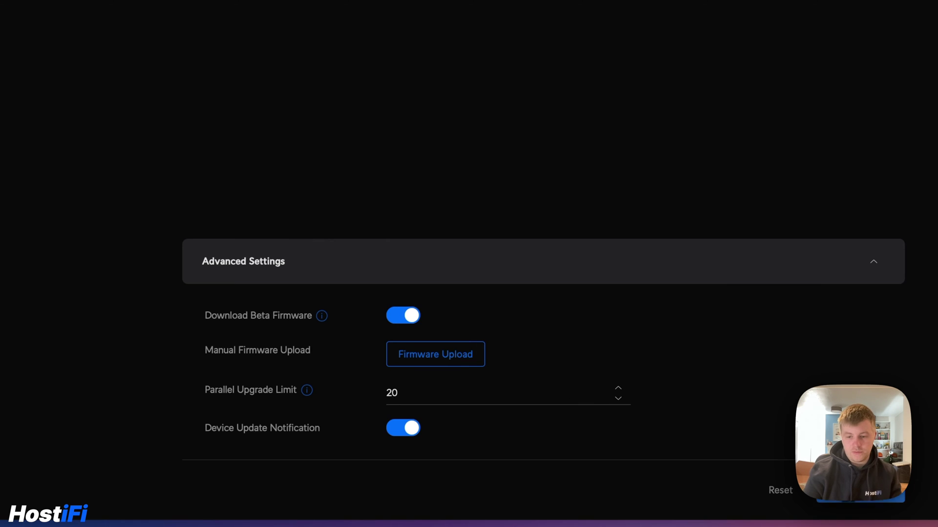
- Return to the Devices list, then reopen the firmware Updates settings
{"action": "scroll", "coordinate": [716, 211], "scroll_direction": "up", "scroll_amount": 1}
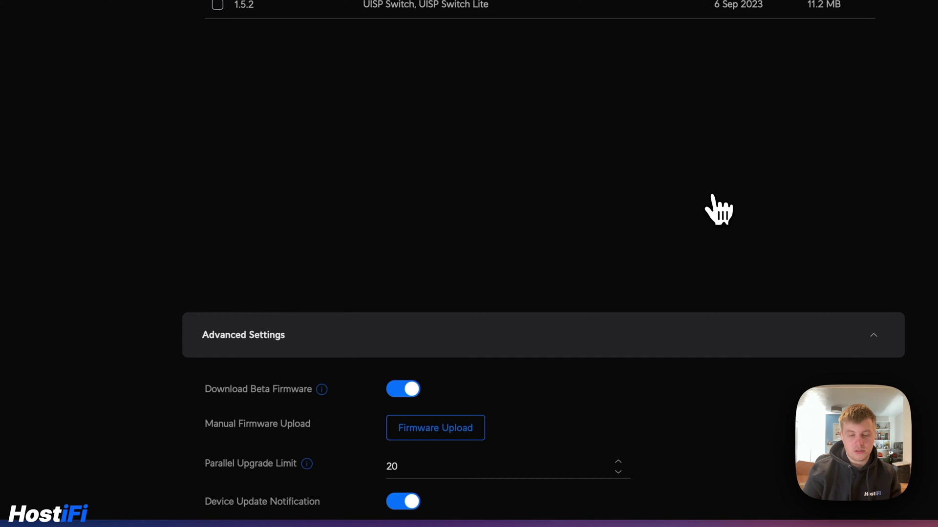
{"action": "scroll", "coordinate": [714, 210], "scroll_direction": "up", "scroll_amount": 3}
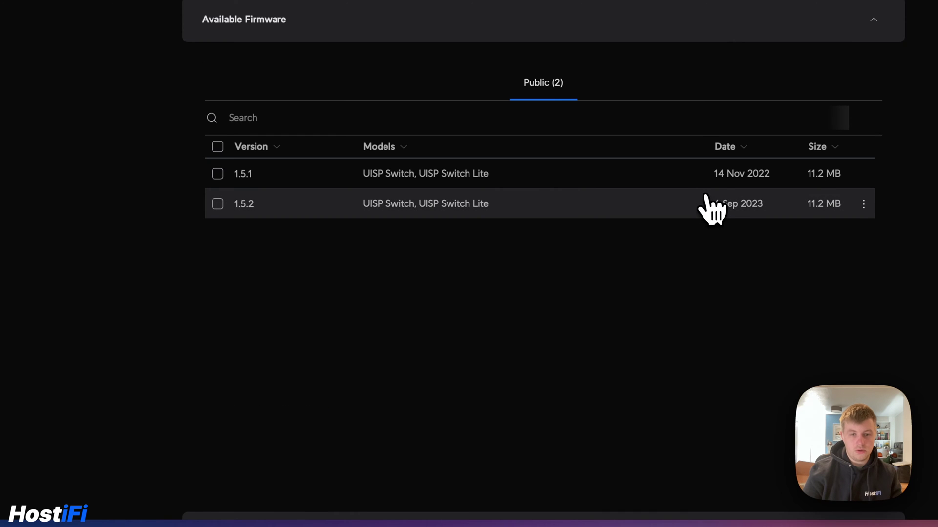
{"action": "scroll", "coordinate": [711, 210], "scroll_direction": "up", "scroll_amount": 2}
{"action": "scroll", "coordinate": [711, 209], "scroll_direction": "down", "scroll_amount": 7}
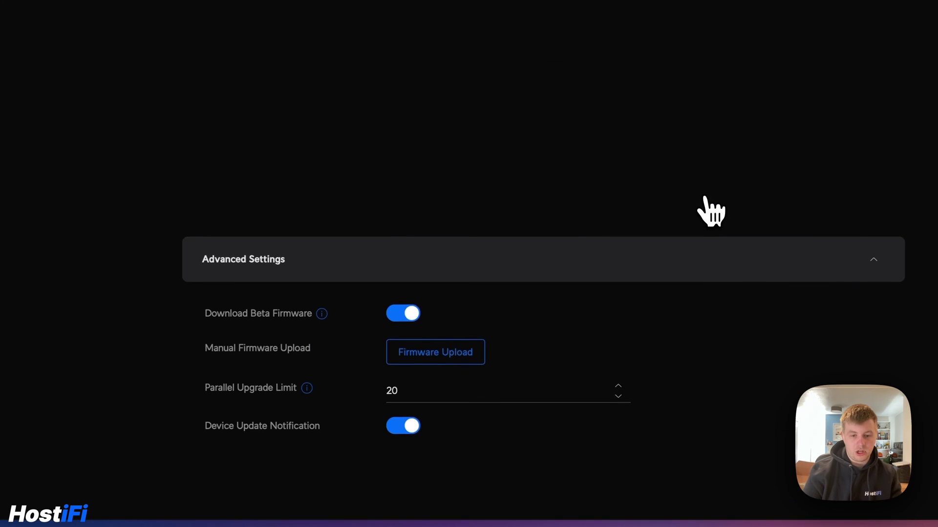
{"action": "left_click", "coordinate": [75, 188]}
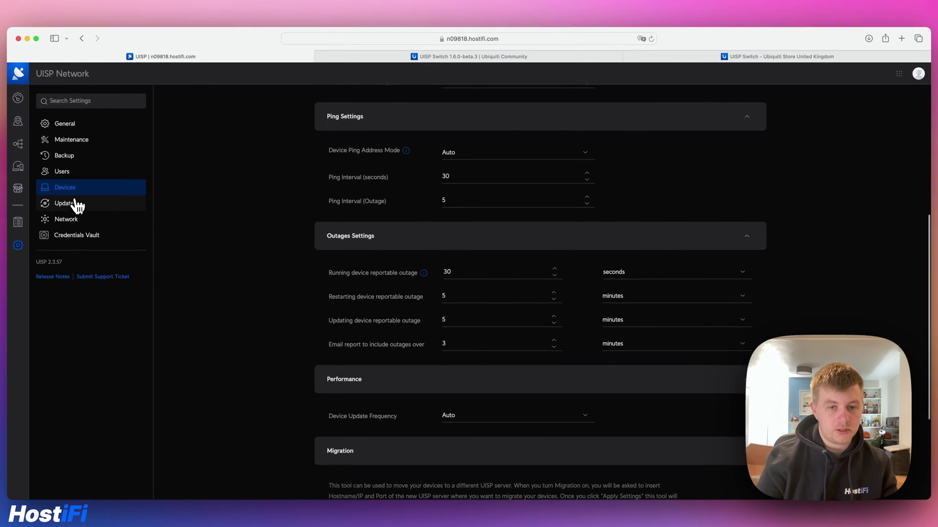
{"action": "left_click", "coordinate": [77, 206]}
{"action": "scroll", "coordinate": [293, 239], "scroll_direction": "up", "scroll_amount": 3}
{"action": "left_click", "coordinate": [22, 169]}
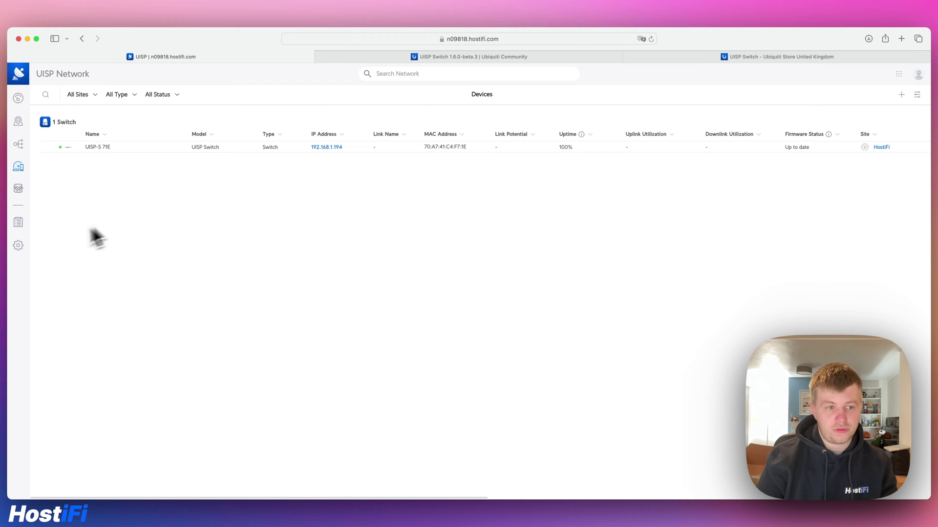
{"action": "left_click", "coordinate": [18, 246]}
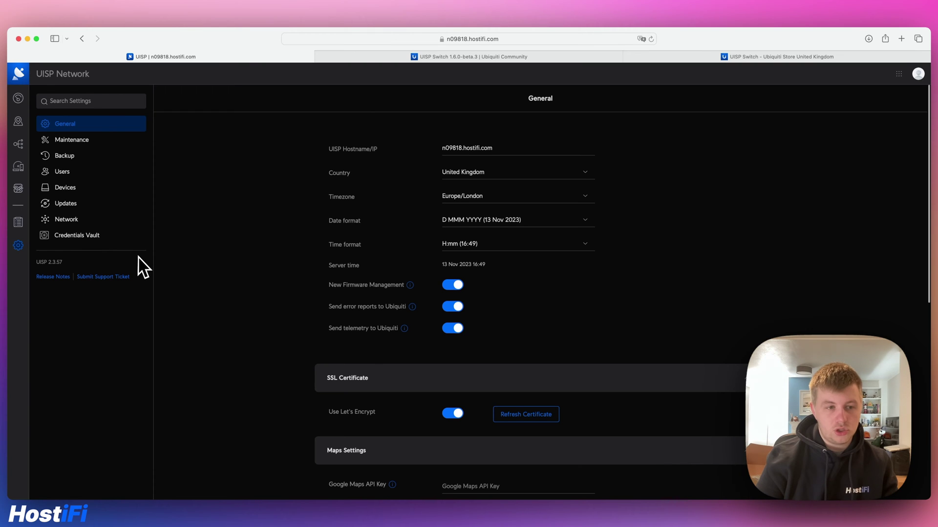
{"action": "left_click", "coordinate": [89, 208]}
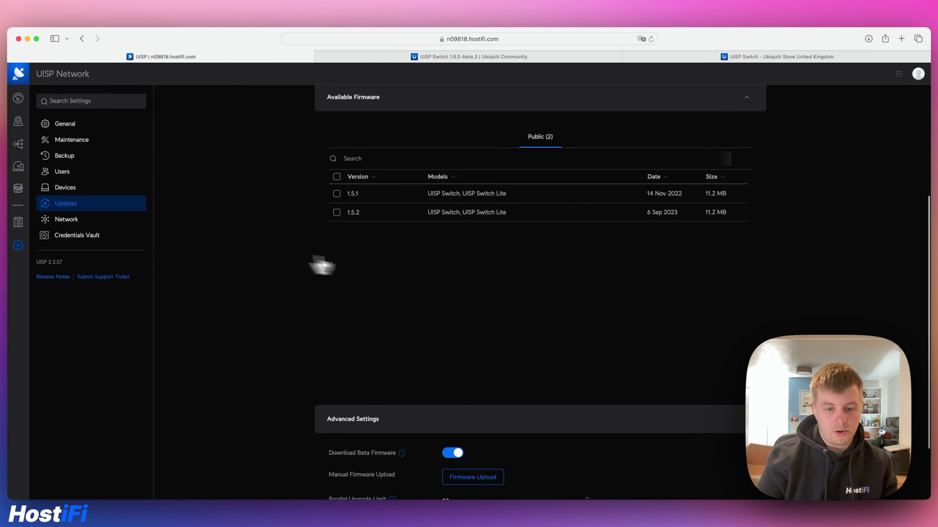
{"action": "scroll", "coordinate": [425, 271], "scroll_direction": "down", "scroll_amount": 3}
- Open the UISP Switch 1.6.0-beta.5 release page and reveal its firmware download links
{"action": "left_click", "coordinate": [499, 56]}
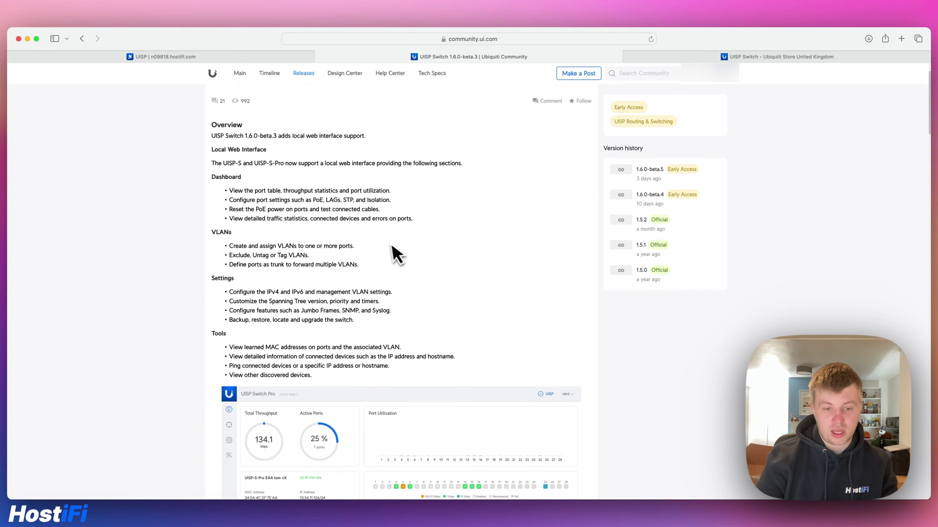
{"action": "scroll", "coordinate": [391, 247], "scroll_direction": "down", "scroll_amount": 5}
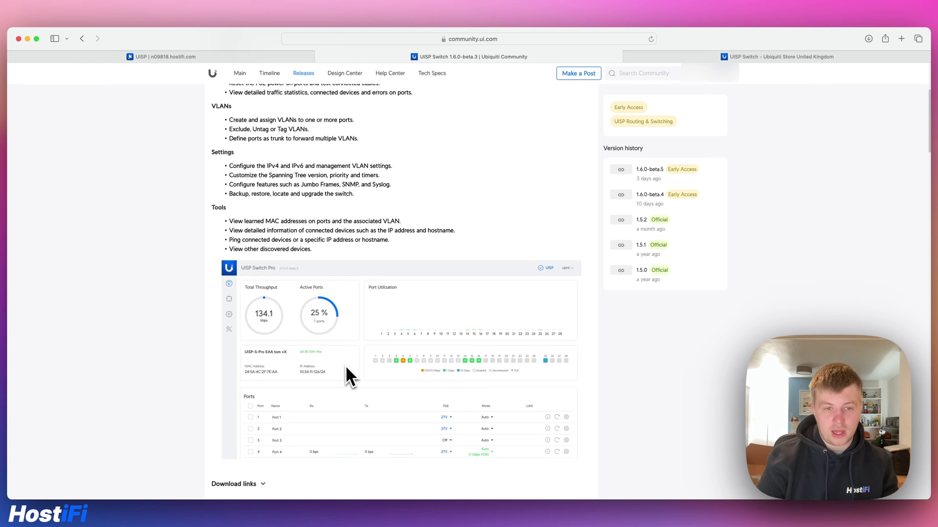
{"action": "scroll", "coordinate": [345, 366], "scroll_direction": "up", "scroll_amount": 5}
{"action": "left_click", "coordinate": [649, 169]}
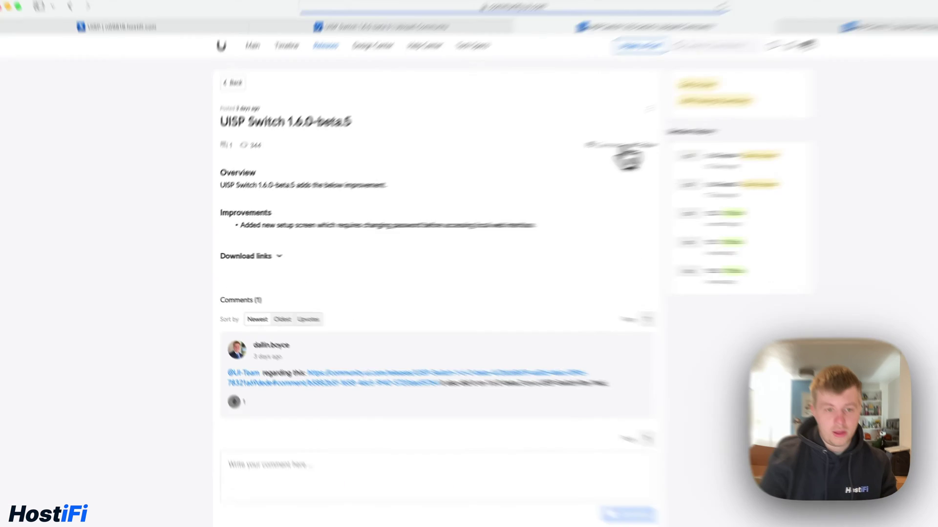
{"action": "left_click", "coordinate": [256, 267]}
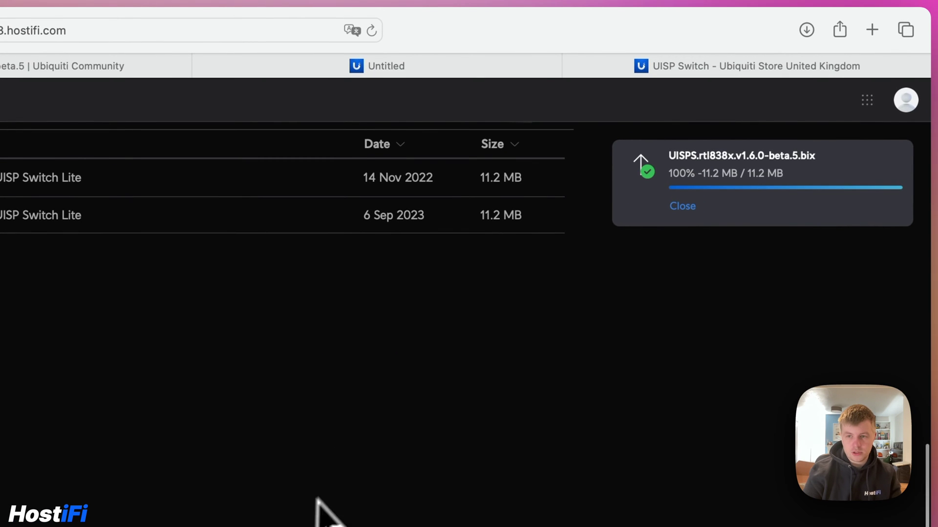
- Check that 1.6.0 beta 5 appears under Custom firmware, then view UISP-S 71E's update options
{"action": "left_click", "coordinate": [678, 209]}
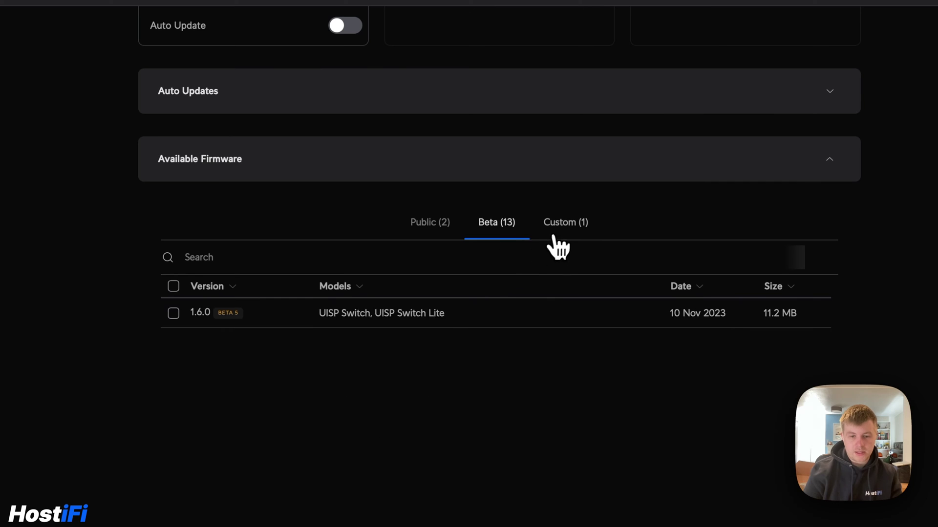
{"action": "left_click", "coordinate": [554, 238]}
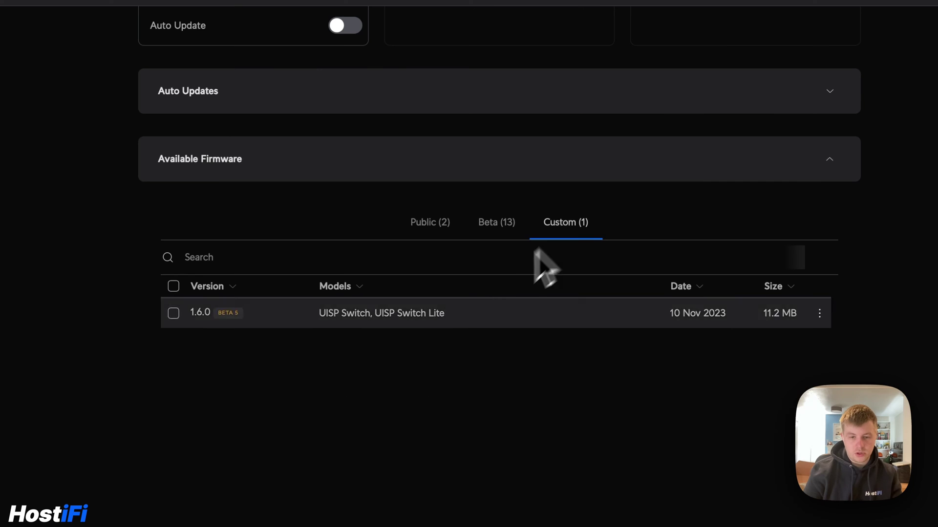
{"action": "left_click", "coordinate": [496, 233]}
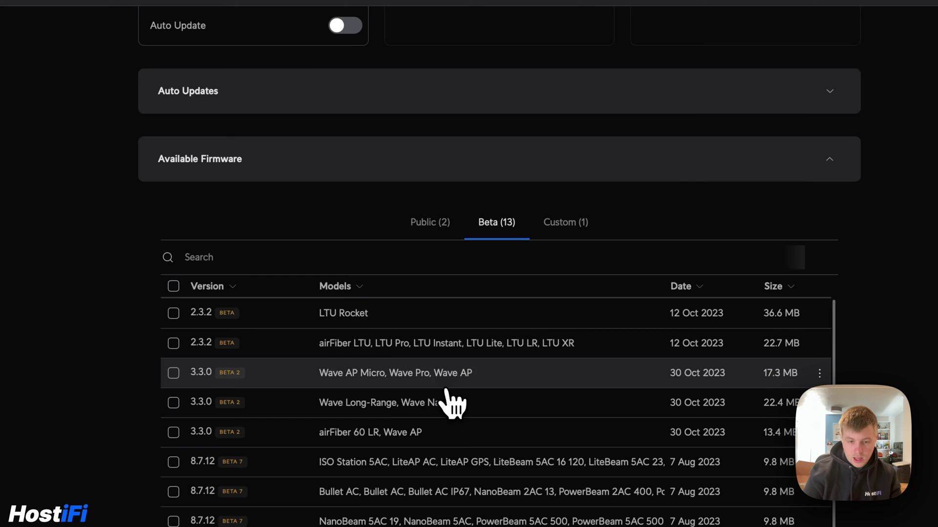
{"action": "scroll", "coordinate": [444, 400], "scroll_direction": "down", "scroll_amount": 2}
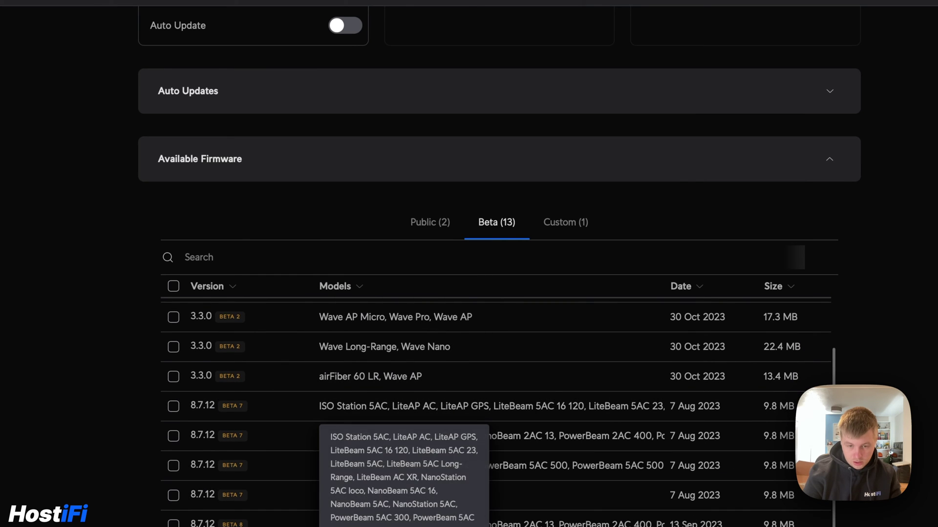
{"action": "scroll", "coordinate": [436, 441], "scroll_direction": "up", "scroll_amount": 2}
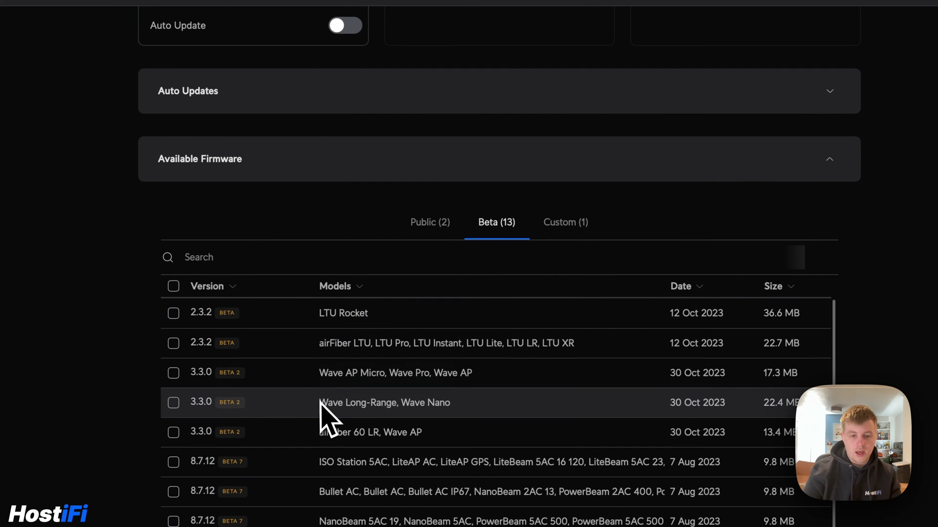
{"action": "scroll", "coordinate": [327, 405], "scroll_direction": "down", "scroll_amount": 2}
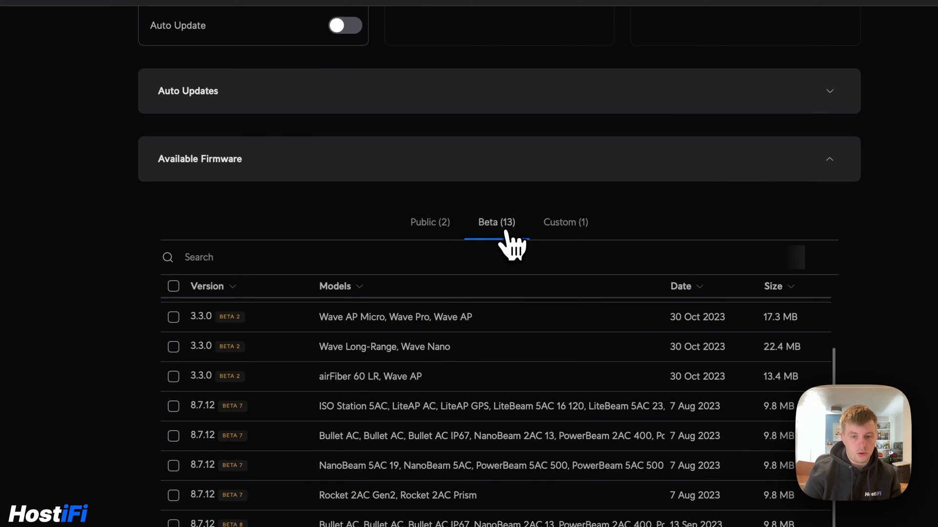
{"action": "left_click", "coordinate": [554, 225]}
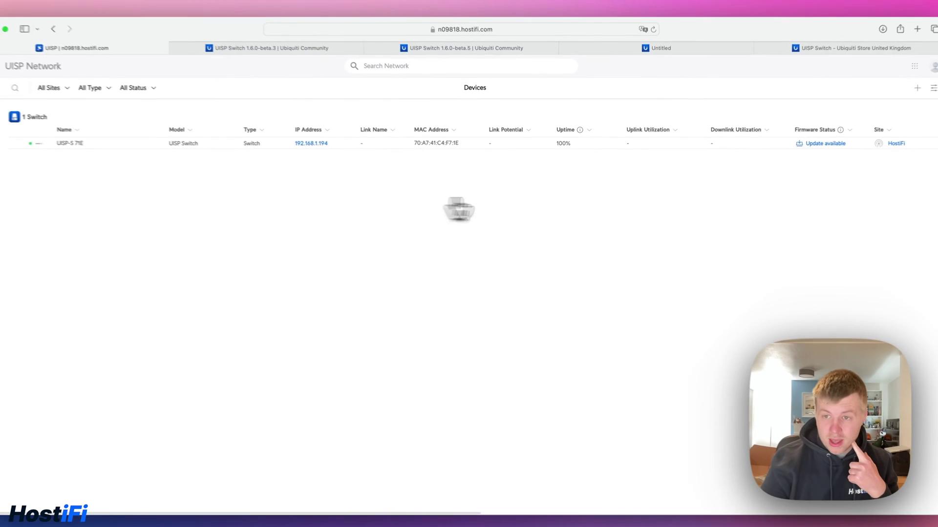
{"action": "left_click", "coordinate": [801, 145]}
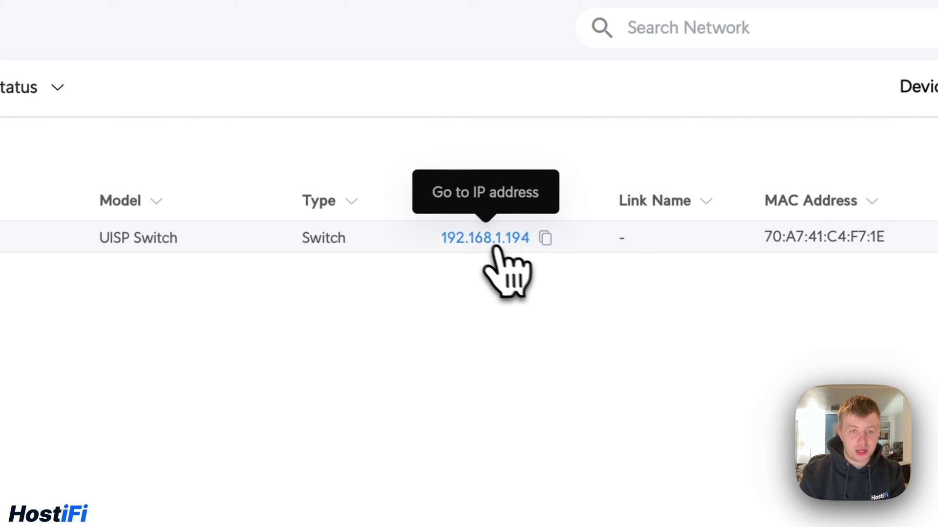
- Open the switch's local web UI at 192.168.1.194 from its device row
{"action": "left_click", "coordinate": [496, 248]}
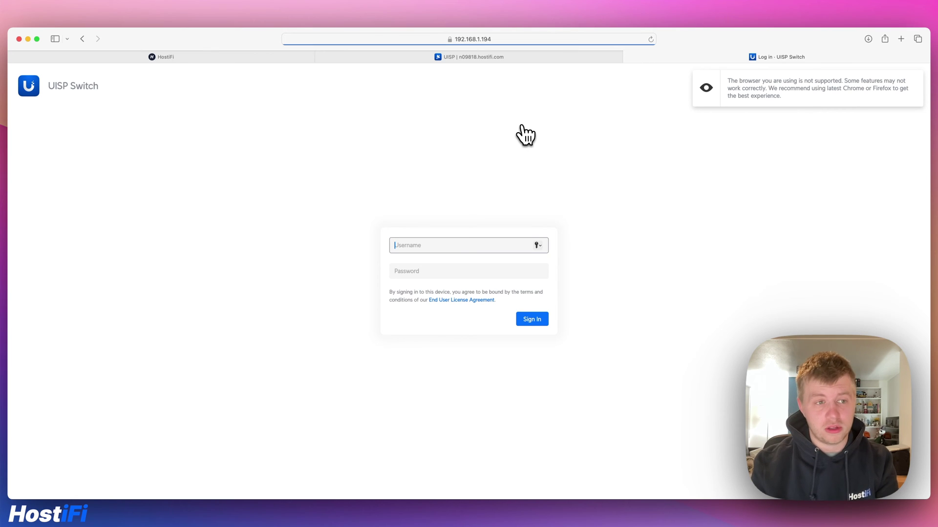
- Attempt to sign in to the switch with the username and password fields left empty
{"action": "left_click", "coordinate": [779, 84]}
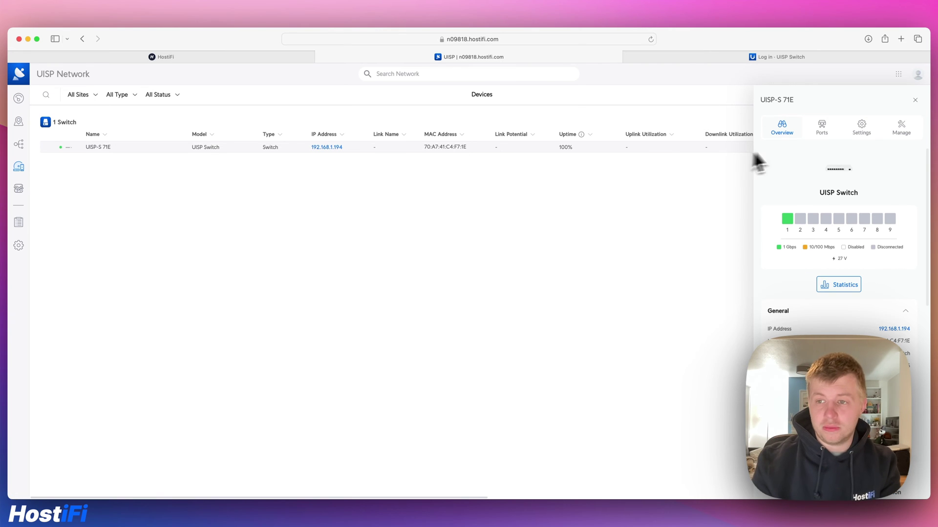
- Open UISP-S 71E's Device Credentials under Manage > Advanced and select the stored username
{"action": "left_click", "coordinate": [901, 128]}
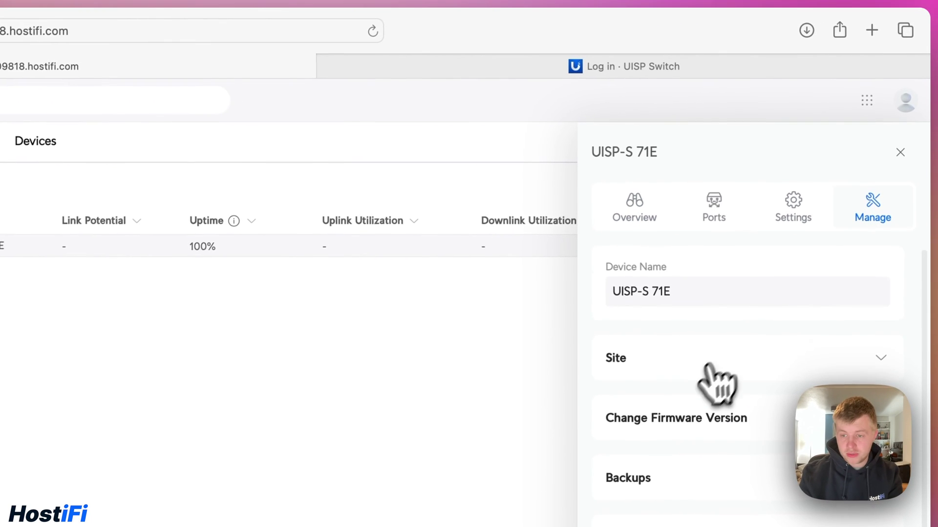
{"action": "scroll", "coordinate": [703, 425], "scroll_direction": "down", "scroll_amount": 3}
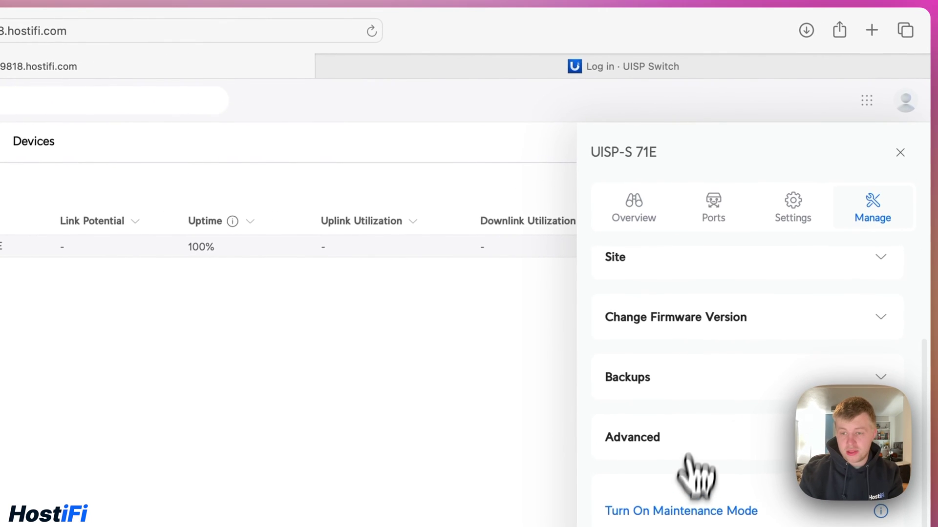
{"action": "left_click", "coordinate": [635, 245]}
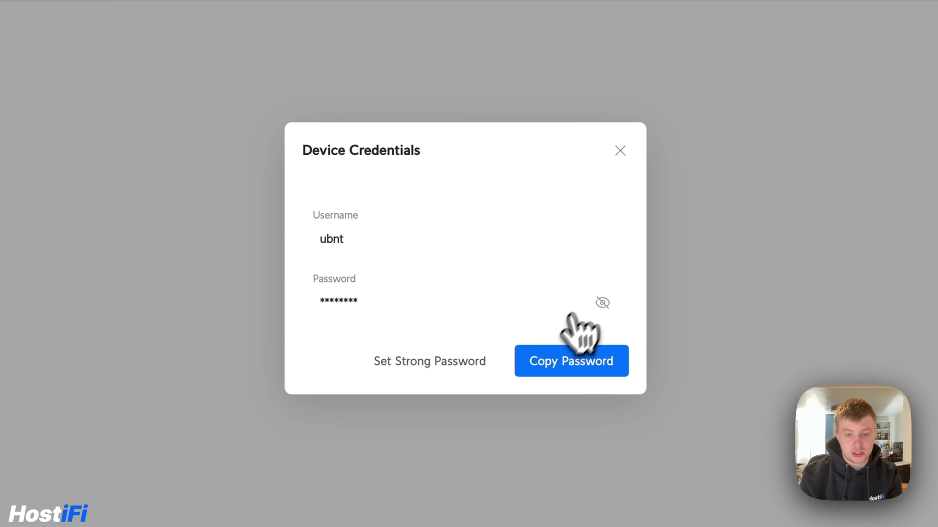
{"action": "double_click", "coordinate": [332, 239]}
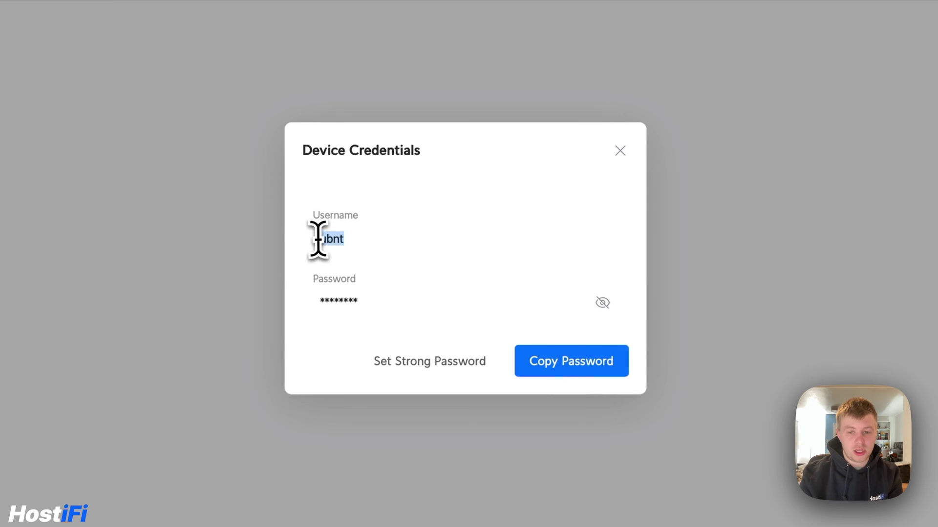
- Sign in to the switch's local UI as ubnt with the pasted stored password
{"action": "left_click", "coordinate": [619, 150]}
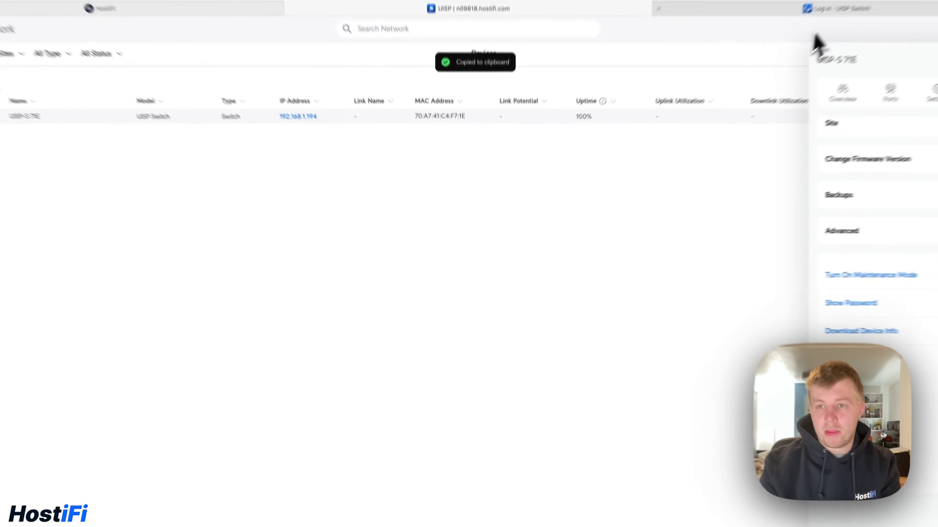
{"action": "left_click", "coordinate": [830, 9]}
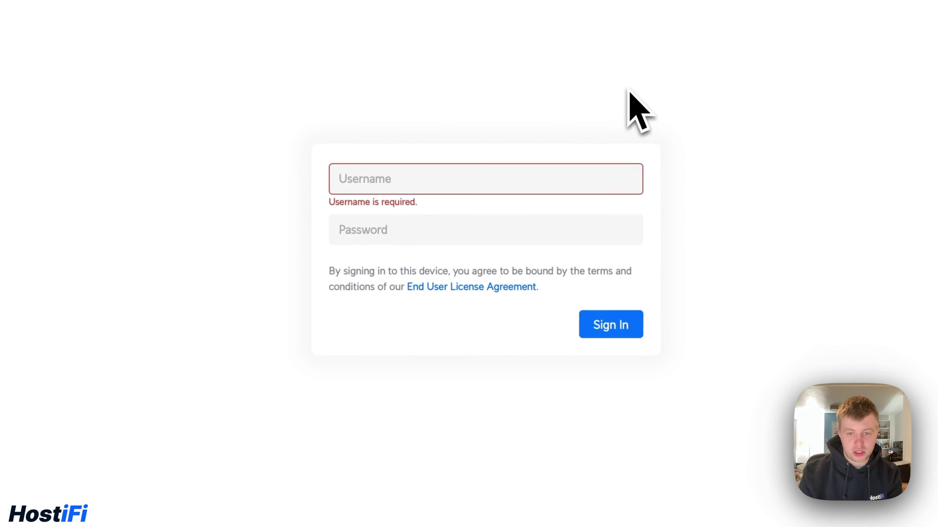
{"action": "left_click", "coordinate": [517, 172]}
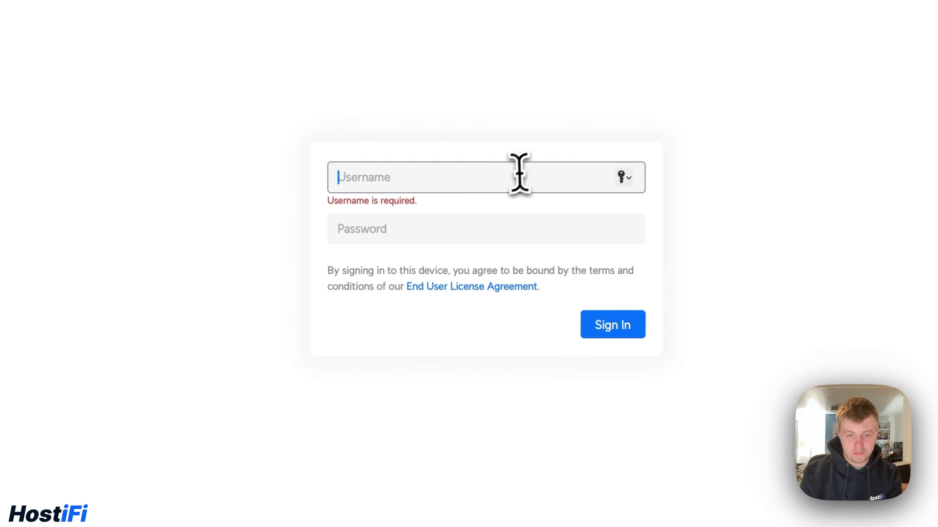
{"action": "type", "text": "ubnt"}
{"action": "key", "text": "Tab"}
{"action": "key", "text": "super+v"}
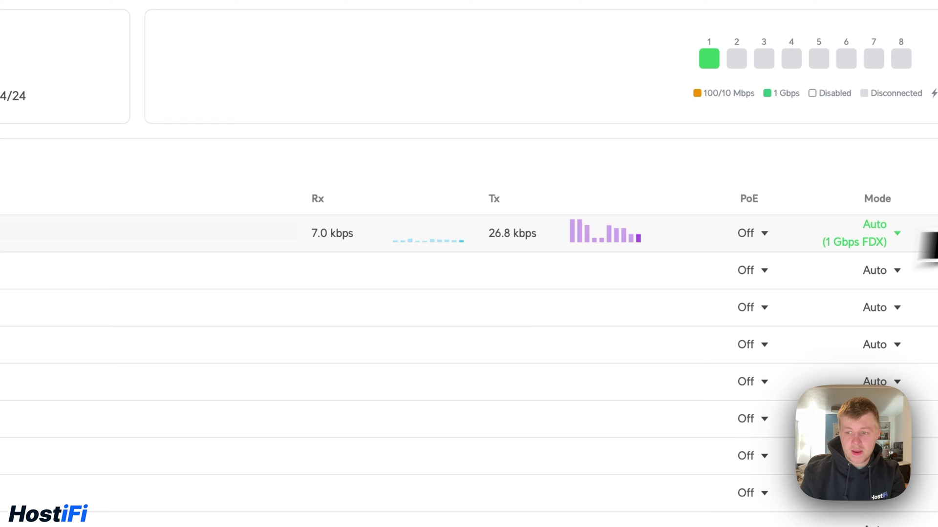
{"action": "left_click", "coordinate": [914, 171]}
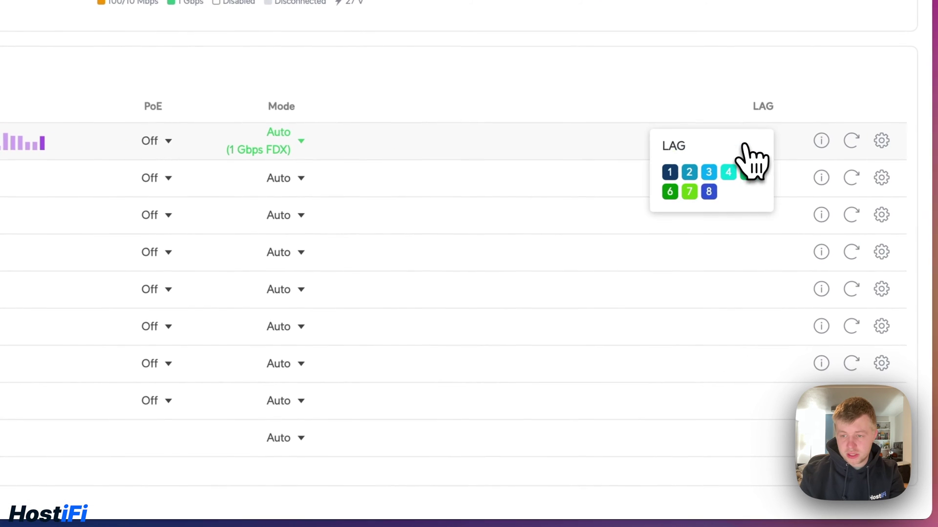
{"action": "left_click", "coordinate": [586, 94]}
{"action": "left_click", "coordinate": [173, 2]}
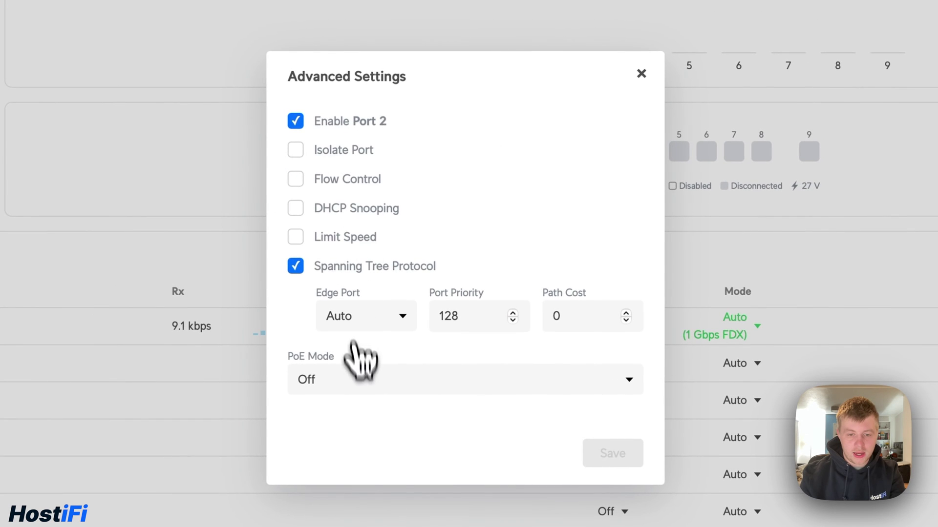
{"action": "left_click", "coordinate": [355, 379]}
{"action": "key", "text": "Up"}
{"action": "key", "text": "Up"}
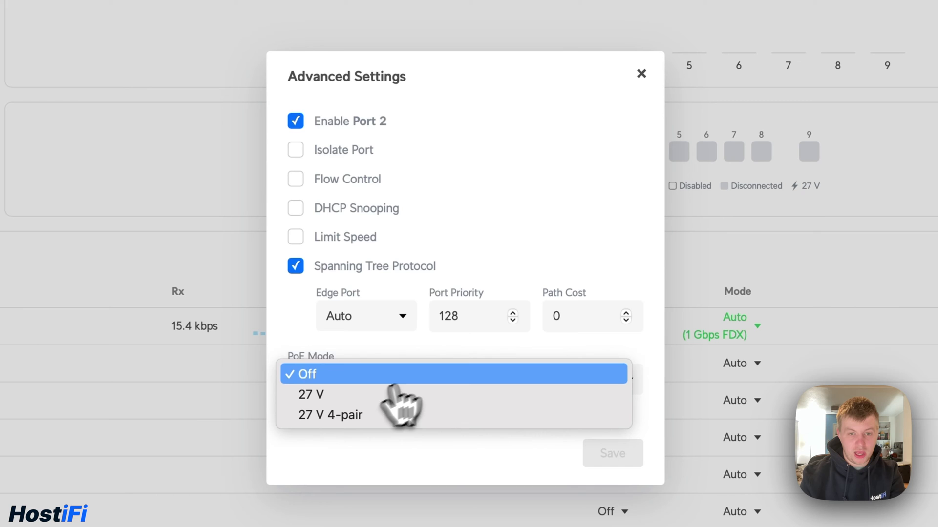
{"action": "left_click", "coordinate": [630, 81]}
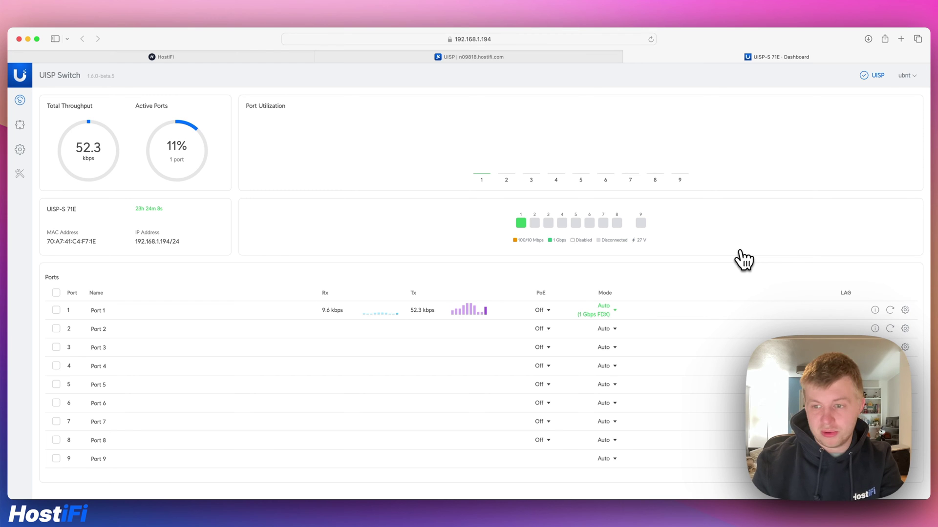
{"action": "mouse_move", "coordinate": [875, 310]}
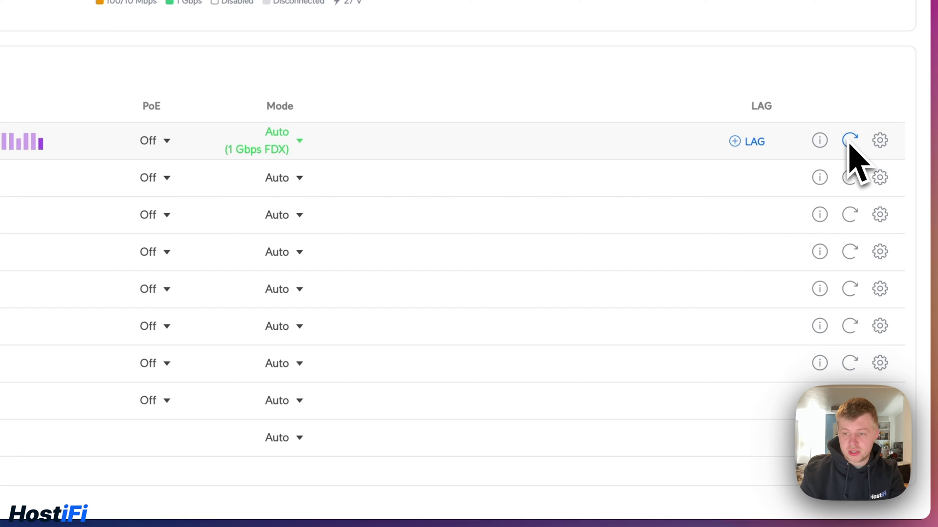
{"action": "left_click", "coordinate": [879, 141]}
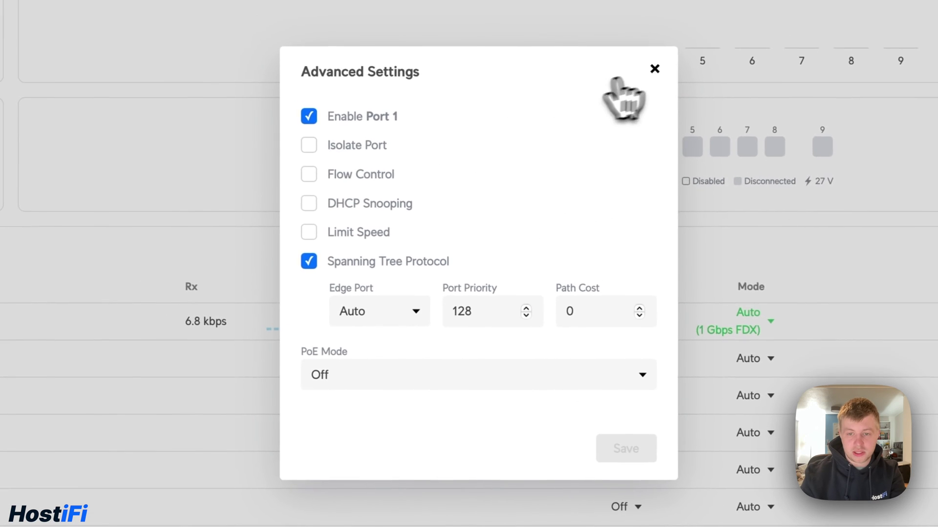
{"action": "left_click", "coordinate": [654, 69]}
{"action": "mouse_move", "coordinate": [614, 139]}
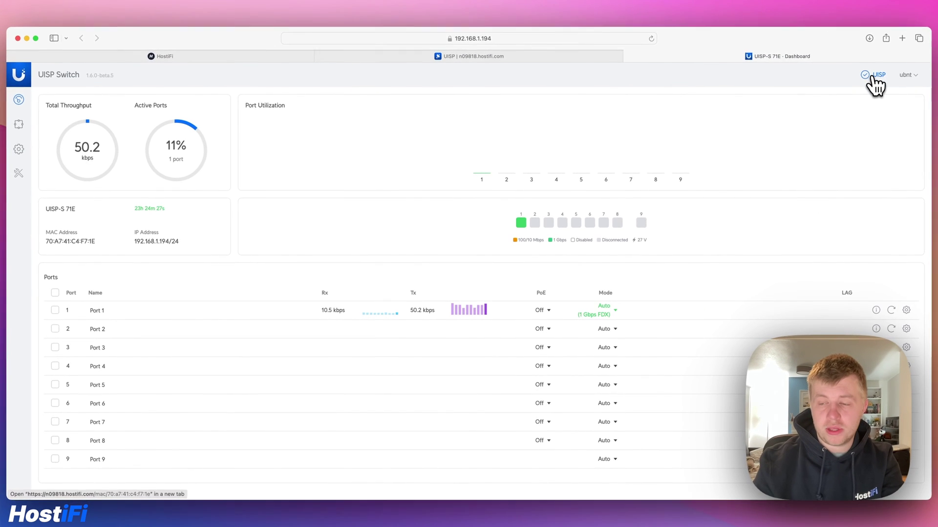
{"action": "left_click", "coordinate": [872, 78]}
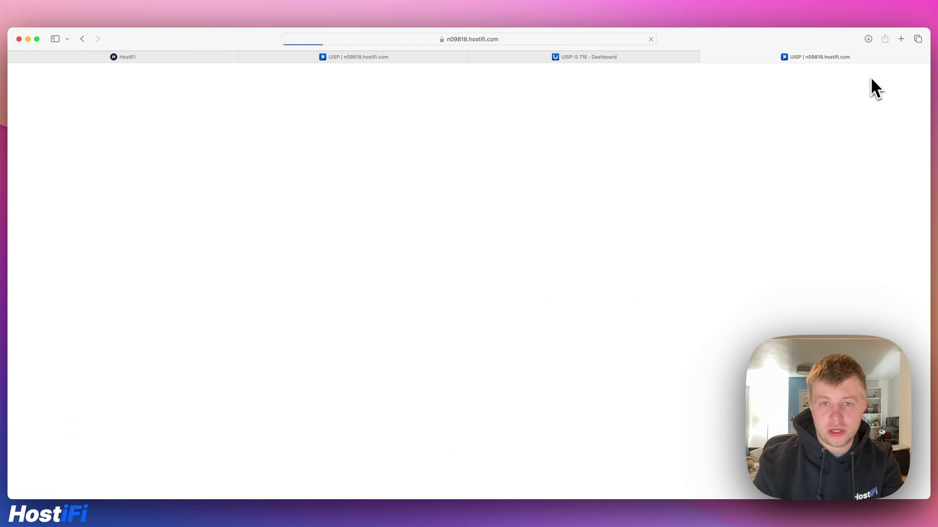
{"action": "left_click", "coordinate": [708, 58]}
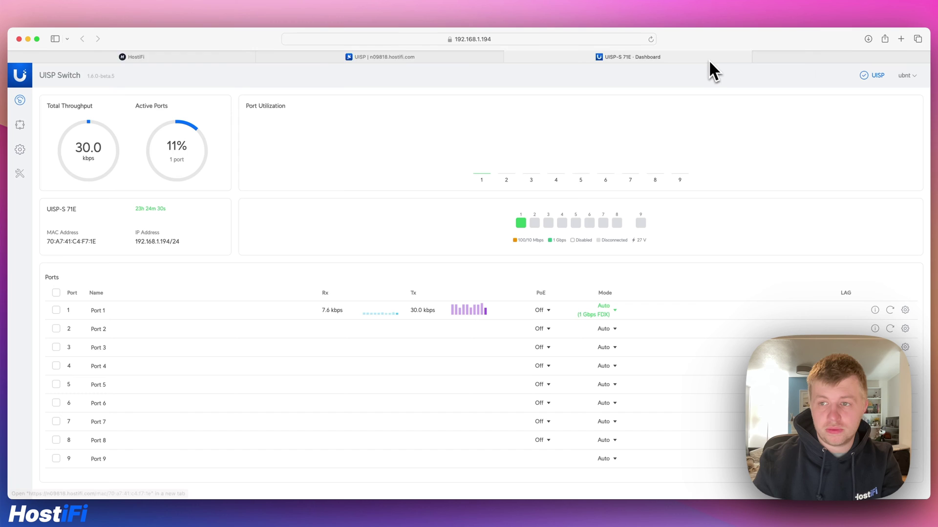
{"action": "left_click", "coordinate": [908, 76]}
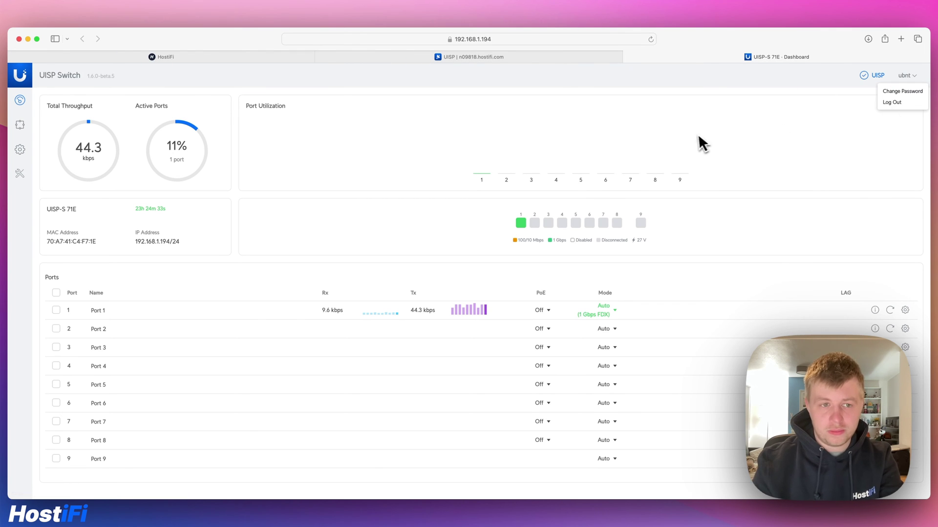
- On the VLANs page, create a new VLAN with ID 50
{"action": "left_click", "coordinate": [20, 125]}
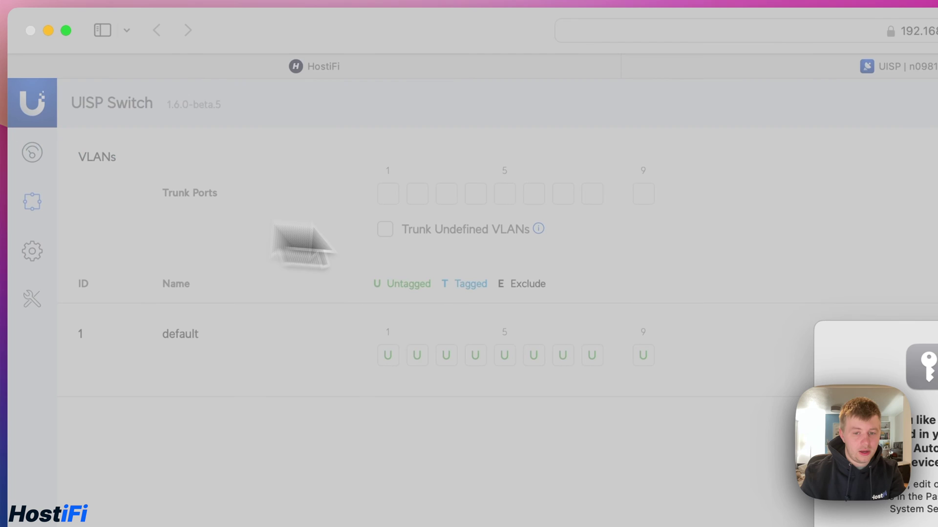
{"action": "left_click", "coordinate": [801, 520]}
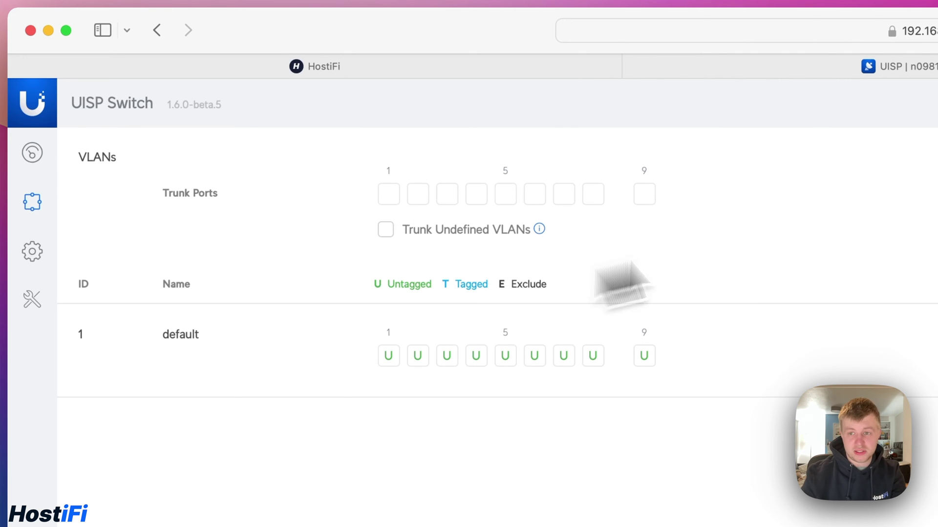
{"action": "left_click", "coordinate": [937, 166]}
{"action": "type", "text": "50"}
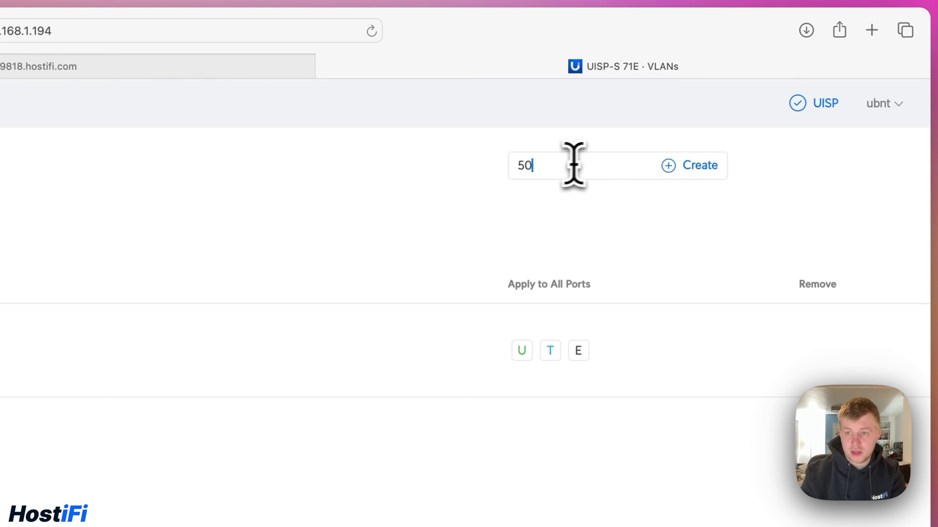
{"action": "left_click", "coordinate": [674, 166]}
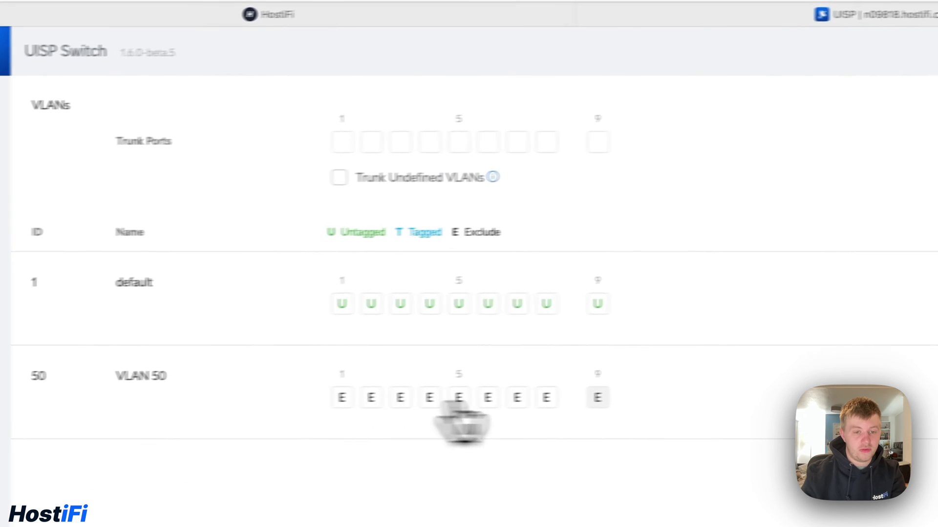
- Cycle port 1 through untagged, tagged and excluded on VLAN 50, then remove VLAN 50
{"action": "left_click", "coordinate": [389, 396]}
{"action": "left_click", "coordinate": [391, 398]}
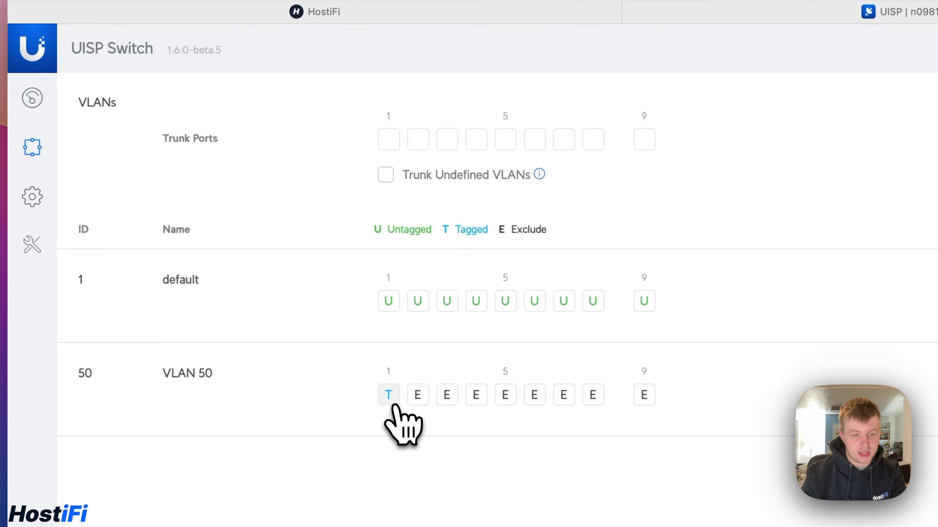
{"action": "left_click", "coordinate": [391, 398]}
{"action": "left_click", "coordinate": [874, 243]}
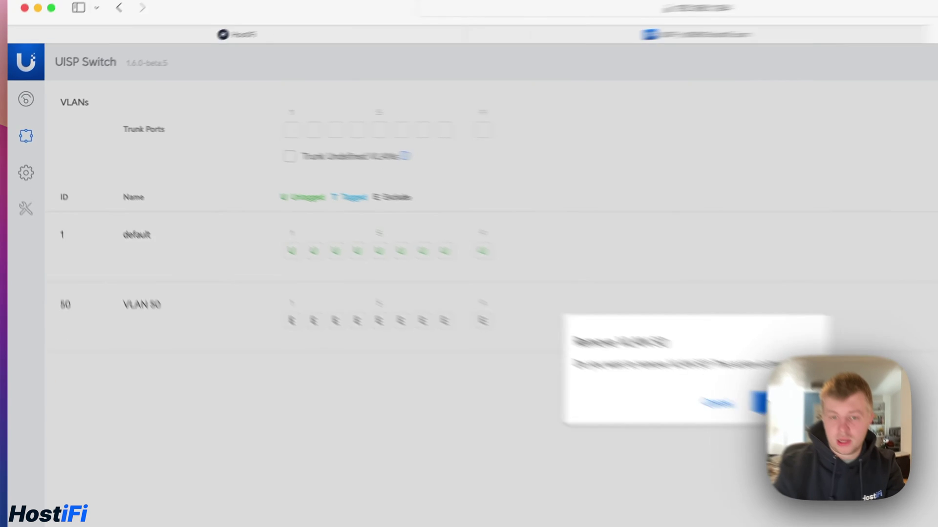
{"action": "left_click", "coordinate": [553, 311]}
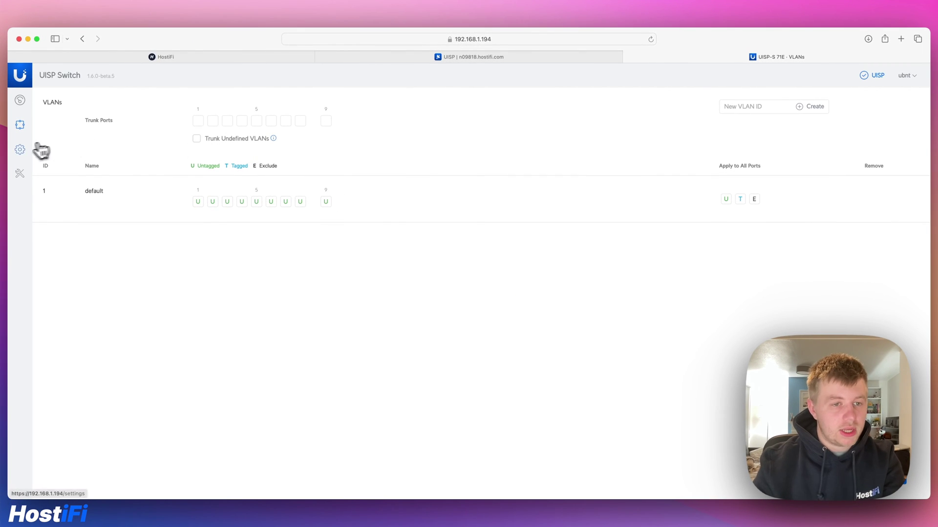
{"action": "left_click", "coordinate": [22, 149]}
- Discard the unsaved VLAN changes and review management IP, RSTP spanning tree and service settings
{"action": "left_click", "coordinate": [536, 296]}
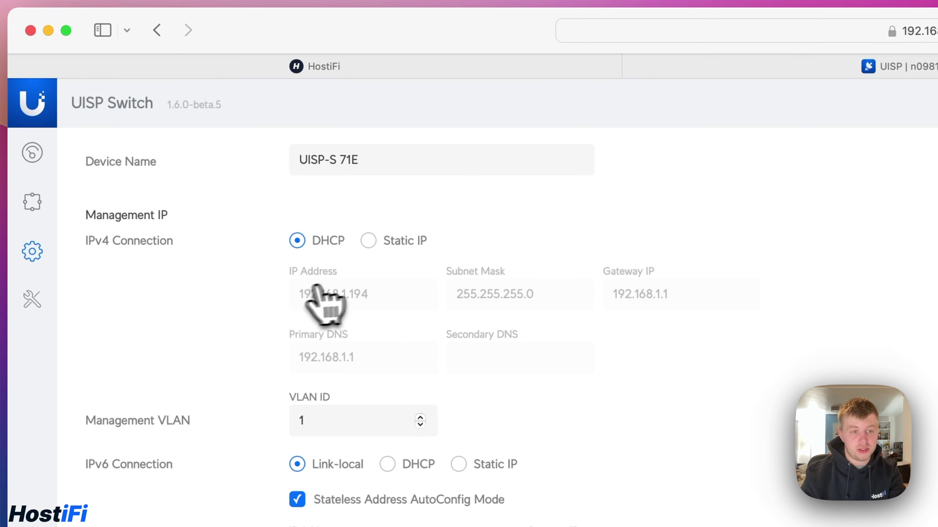
{"action": "scroll", "coordinate": [293, 298], "scroll_direction": "down", "scroll_amount": 3}
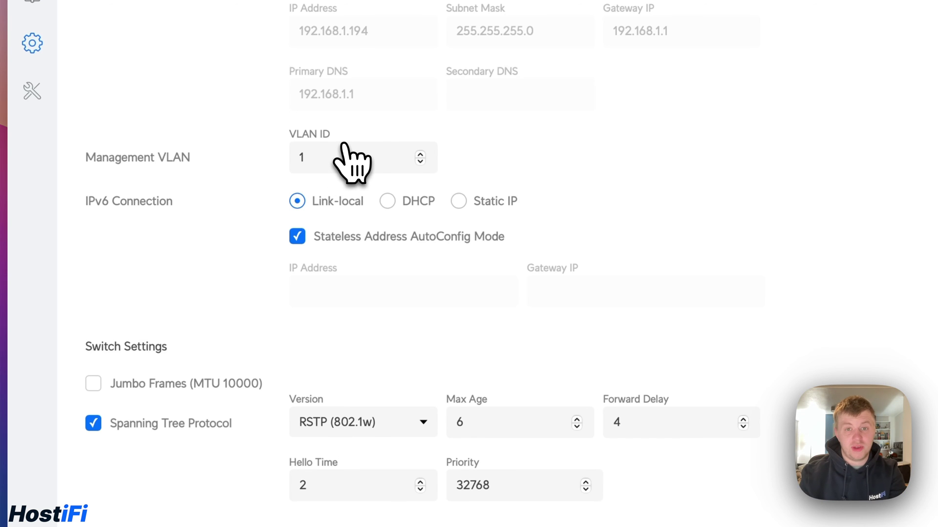
{"action": "scroll", "coordinate": [347, 156], "scroll_direction": "down", "scroll_amount": 10}
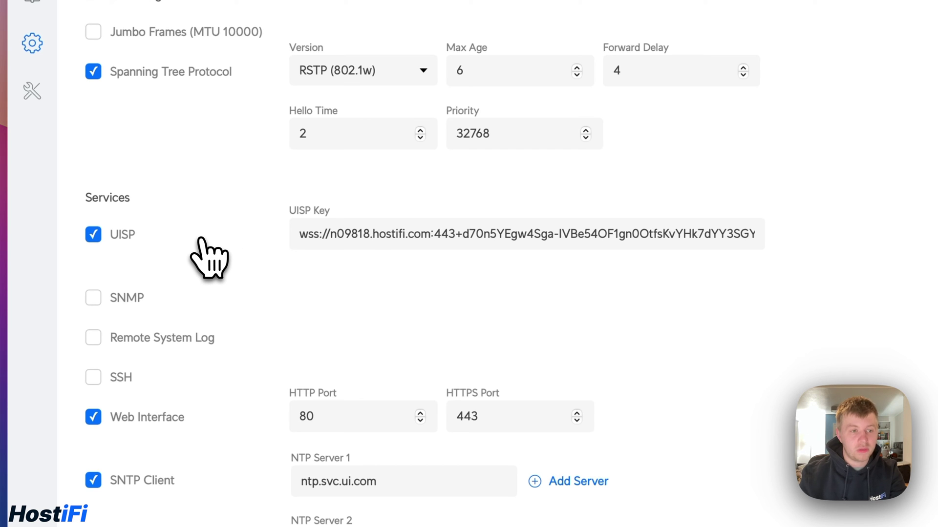
{"action": "scroll", "coordinate": [317, 284], "scroll_direction": "down", "scroll_amount": 2}
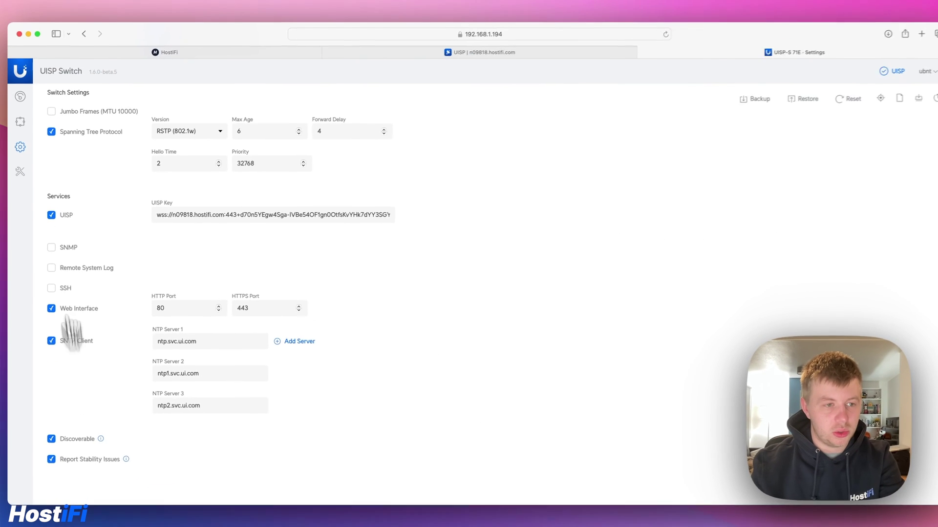
- Start a ping to 8.8.8.8 from the switch's Ping tool
{"action": "left_click", "coordinate": [20, 172]}
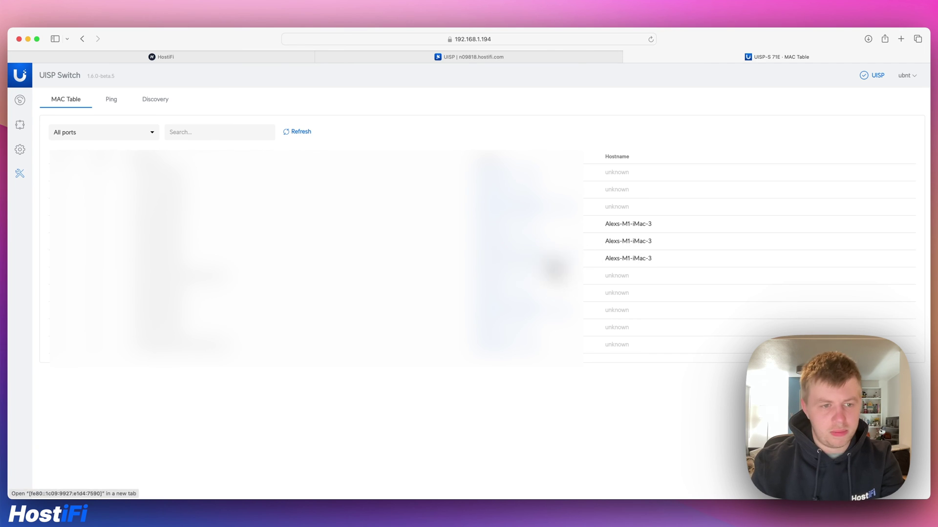
{"action": "left_click", "coordinate": [110, 100]}
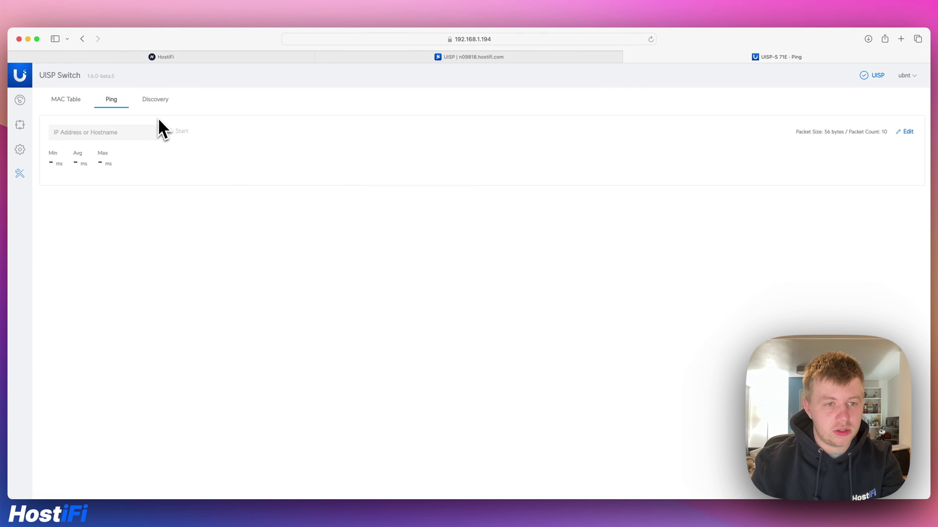
{"action": "left_click", "coordinate": [100, 131]}
{"action": "type", "text": "8.8.8.i8"}
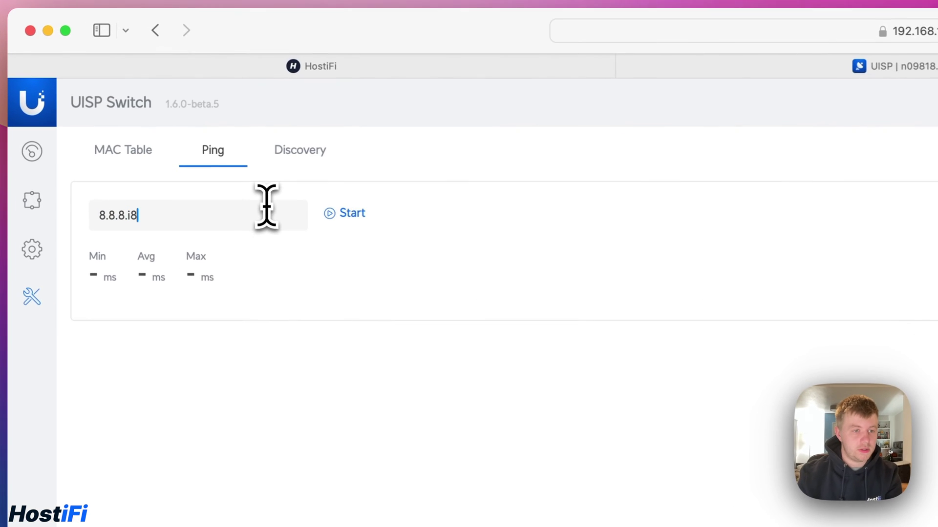
{"action": "key", "text": "BackSpace"}
{"action": "key", "text": "BackSpace"}
{"action": "type", "text": "8"}
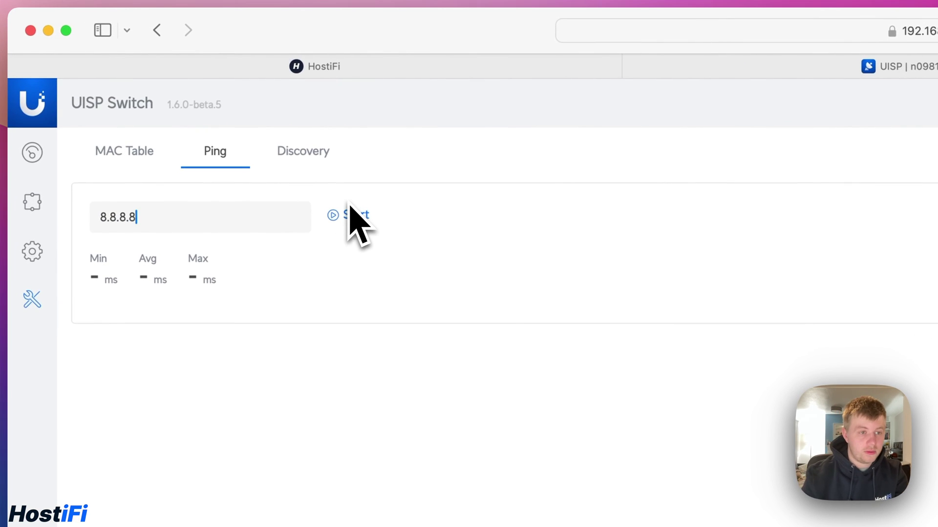
{"action": "left_click", "coordinate": [383, 216]}
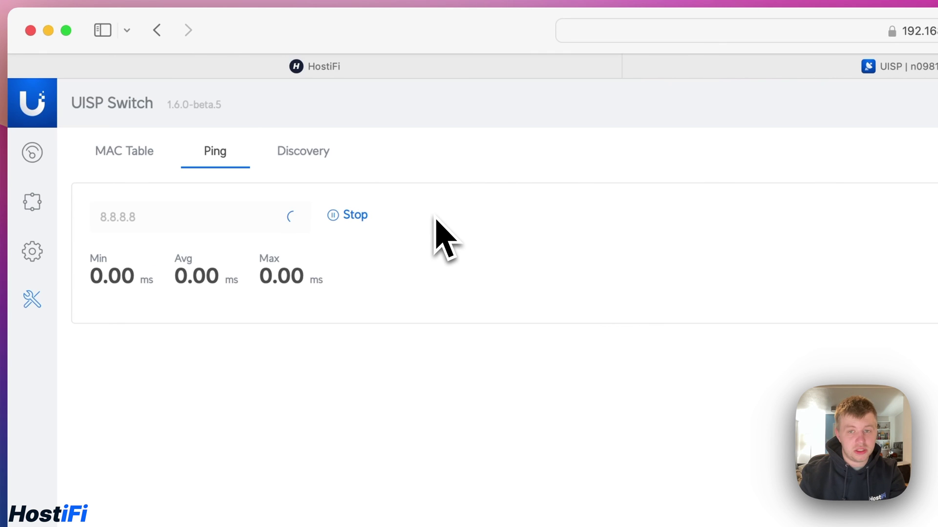
- Stop the ping, view device discovery, then go back to the switch dashboard
{"action": "left_click", "coordinate": [383, 214]}
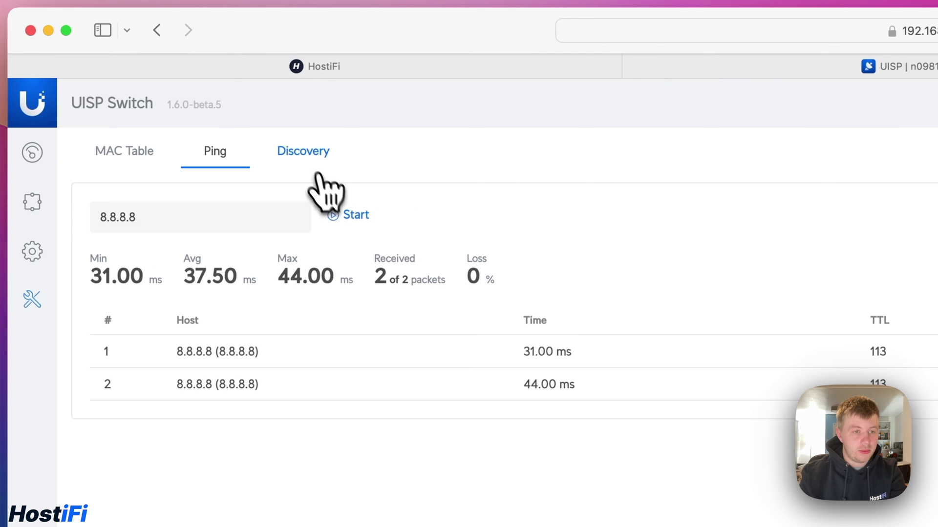
{"action": "left_click", "coordinate": [312, 163]}
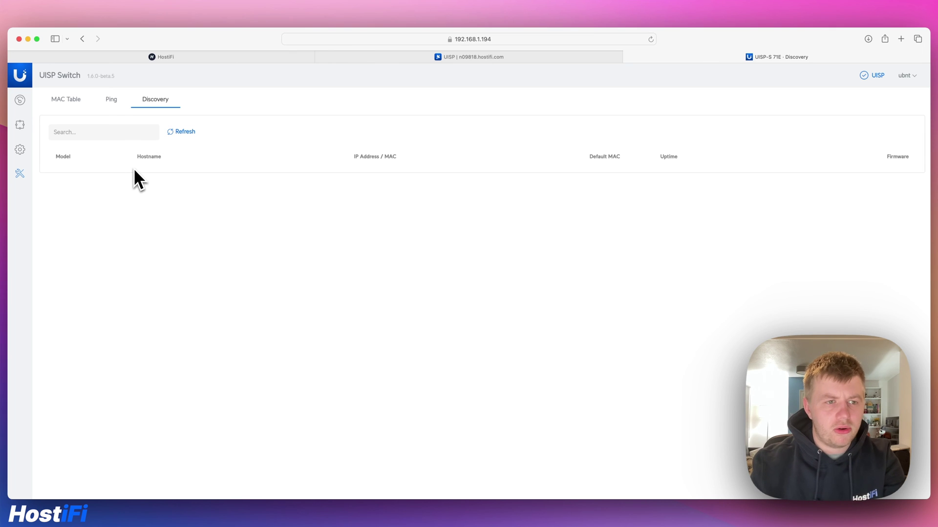
{"action": "left_click", "coordinate": [20, 101]}
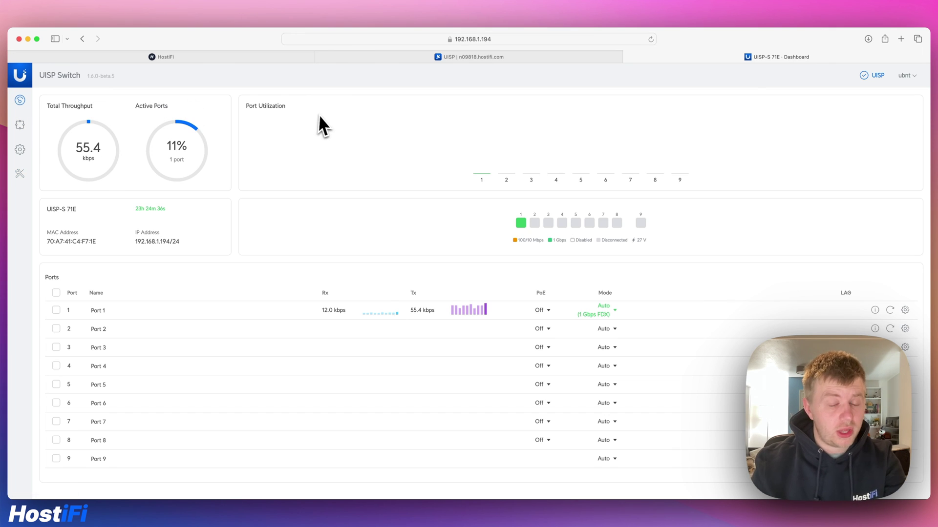